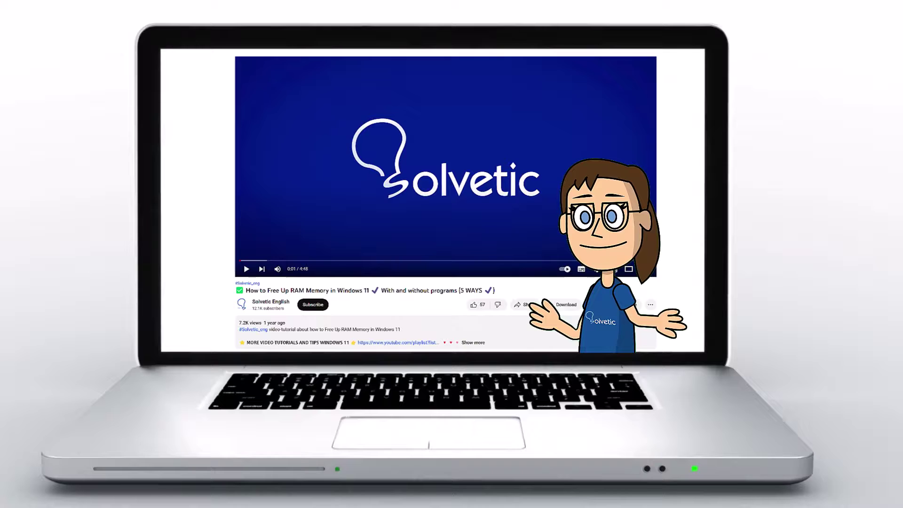
Bring up speedtest.net in Chrome and start the internet speed test with GO.
click(479, 343)
scroll(446, 203, down, 2)
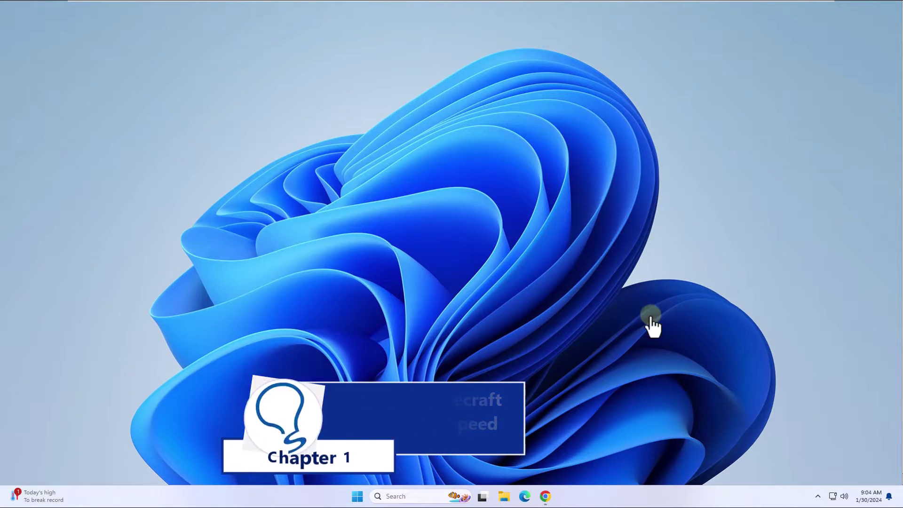
click(545, 497)
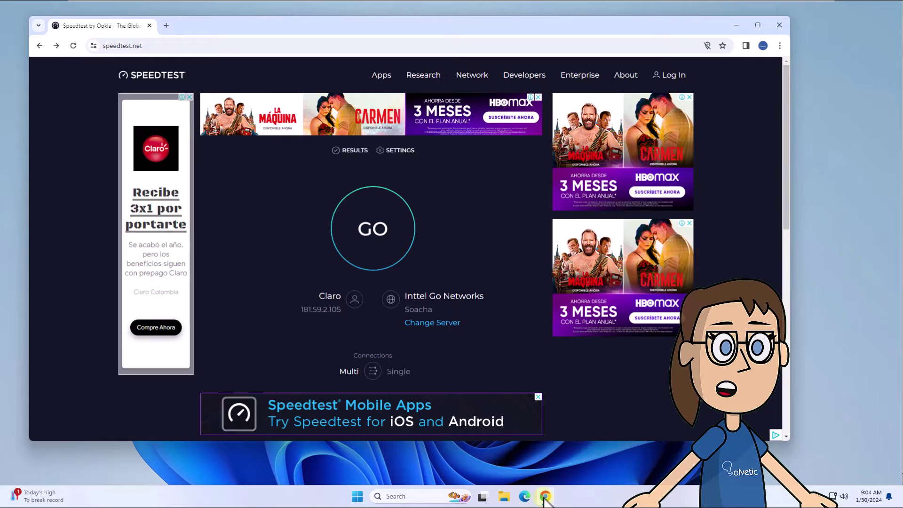
click(375, 235)
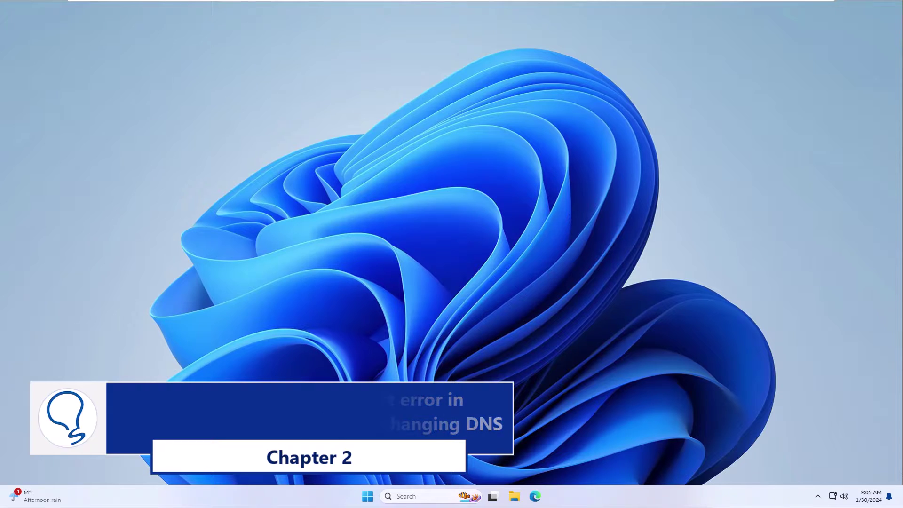
Search 'network', open Ethernet0's properties from Network Connections, and select Internet Protocol Version 4 (TCP/IPv4).
click(440, 492)
text(ne)
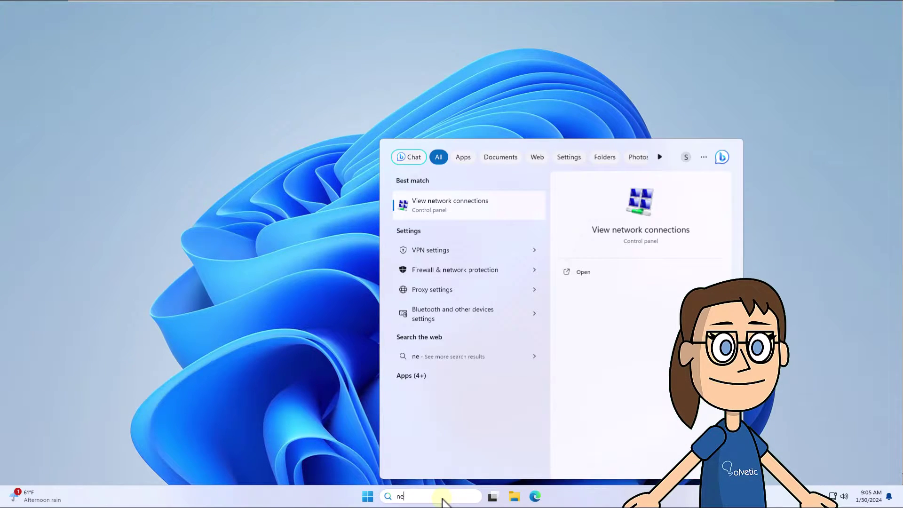
text(twork)
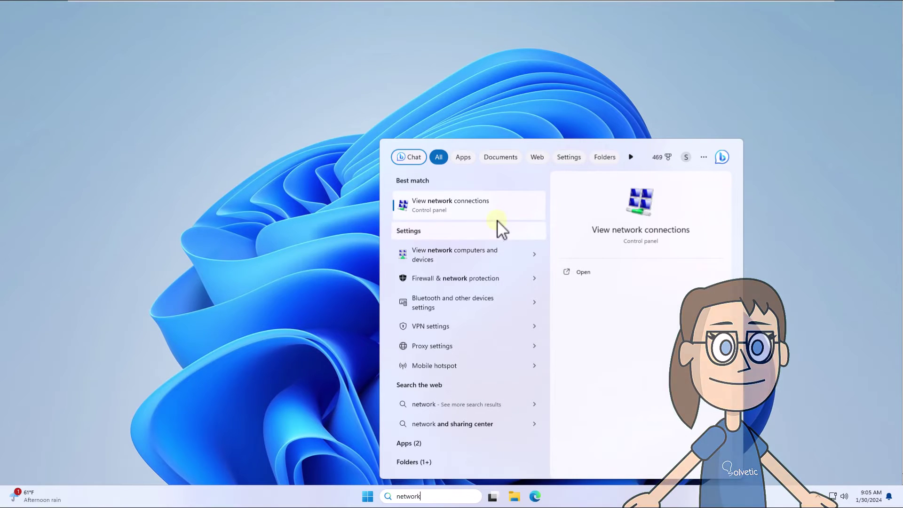
click(498, 213)
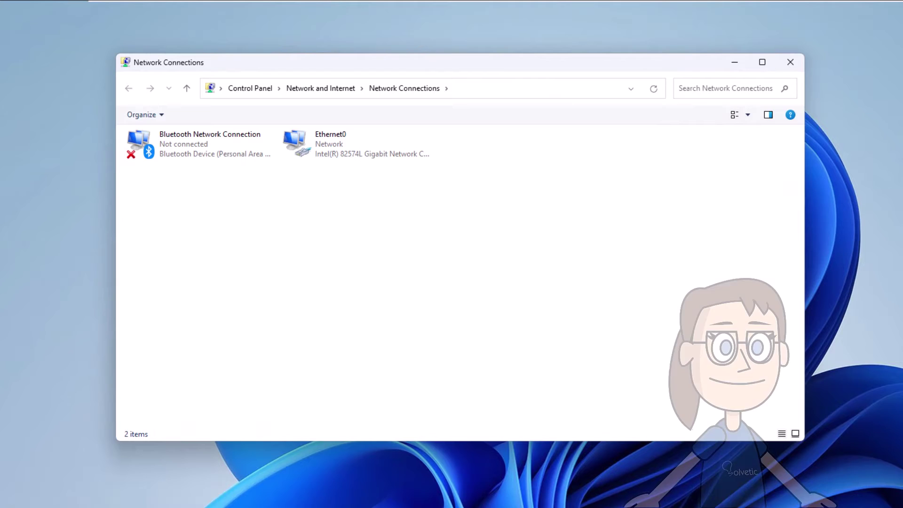
click(349, 143)
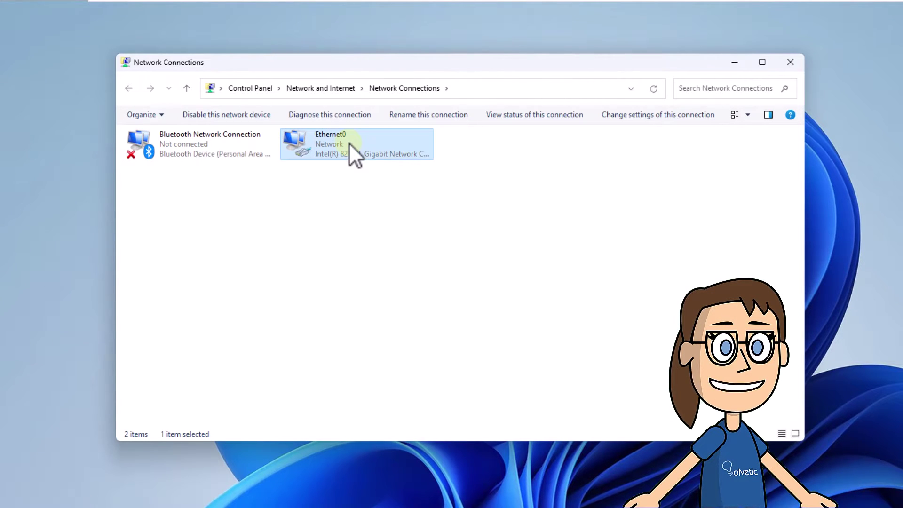
right_click(349, 143)
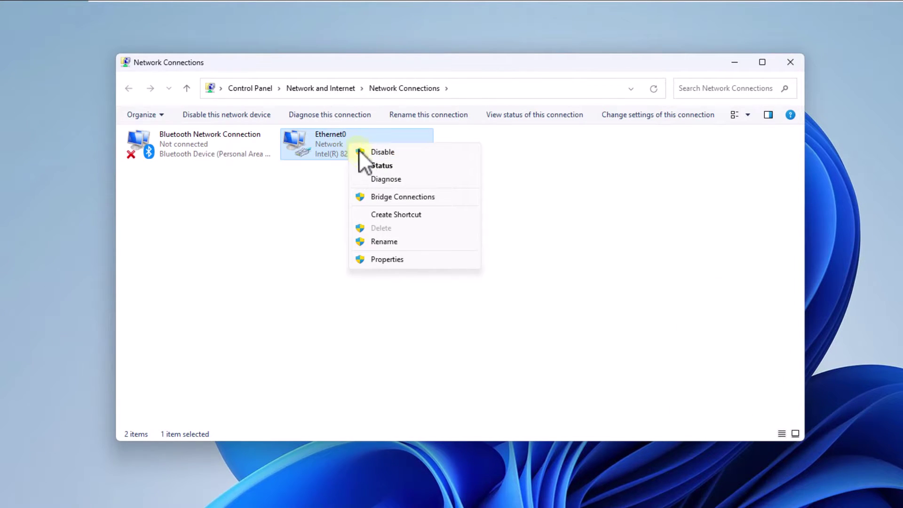
click(420, 265)
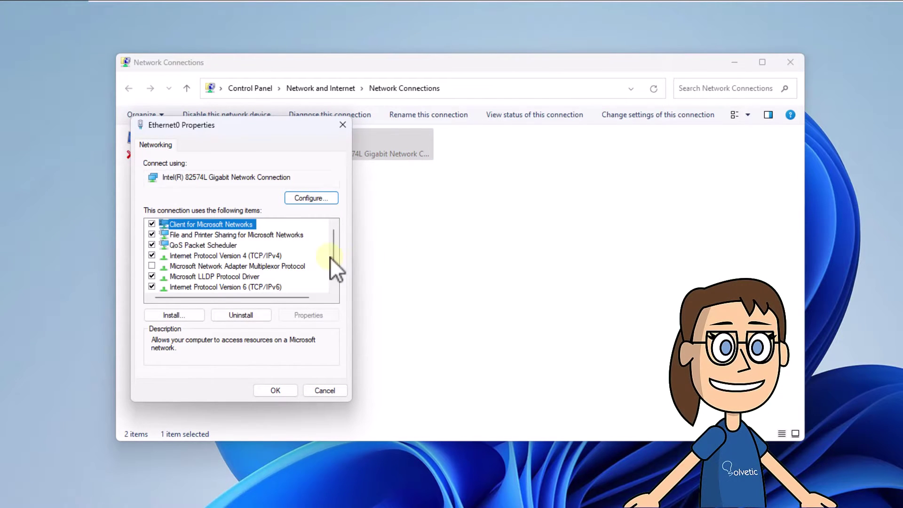
click(264, 257)
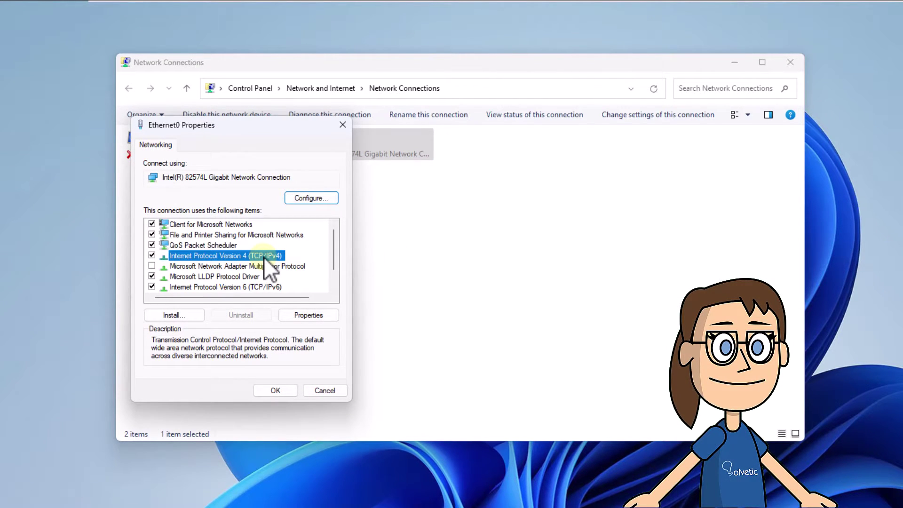
Set Ethernet0's IPv4 preferred DNS to 8.8.8.8 and alternate to 8.8.4.4, then close the dialogs.
click(303, 314)
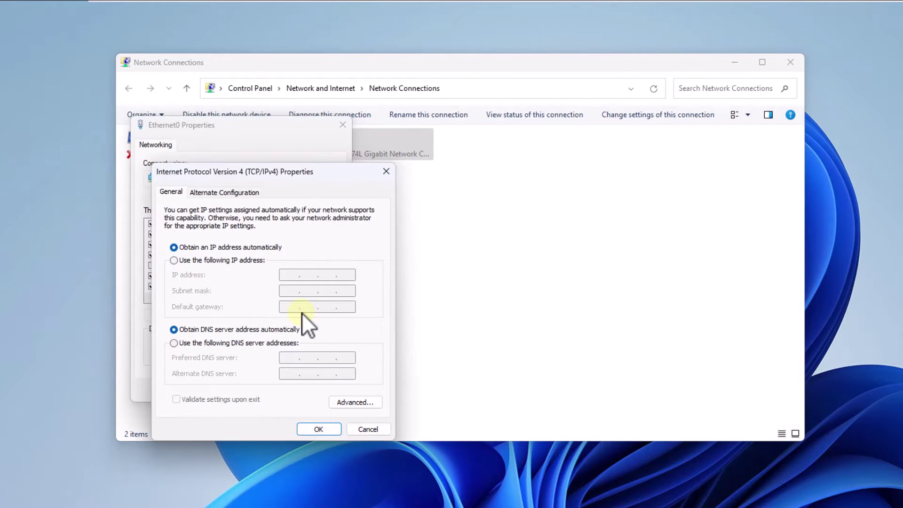
click(272, 343)
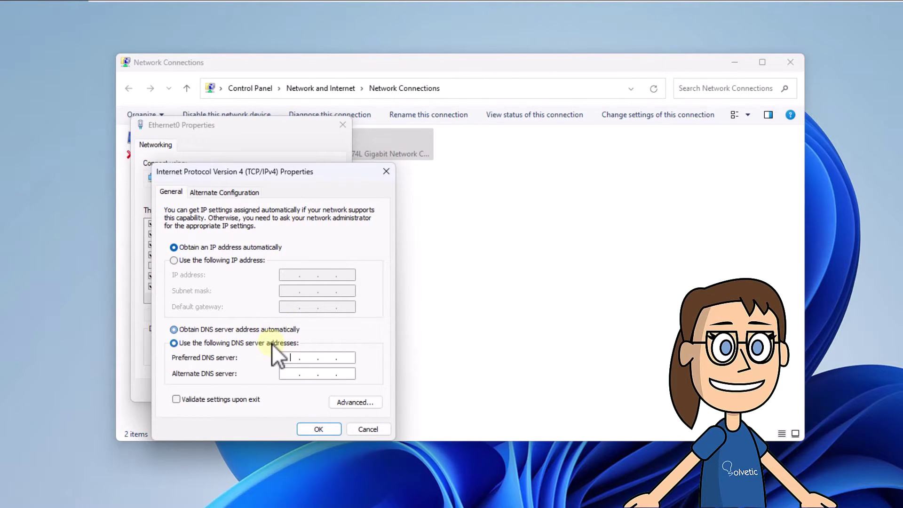
text(8.8.8.8)
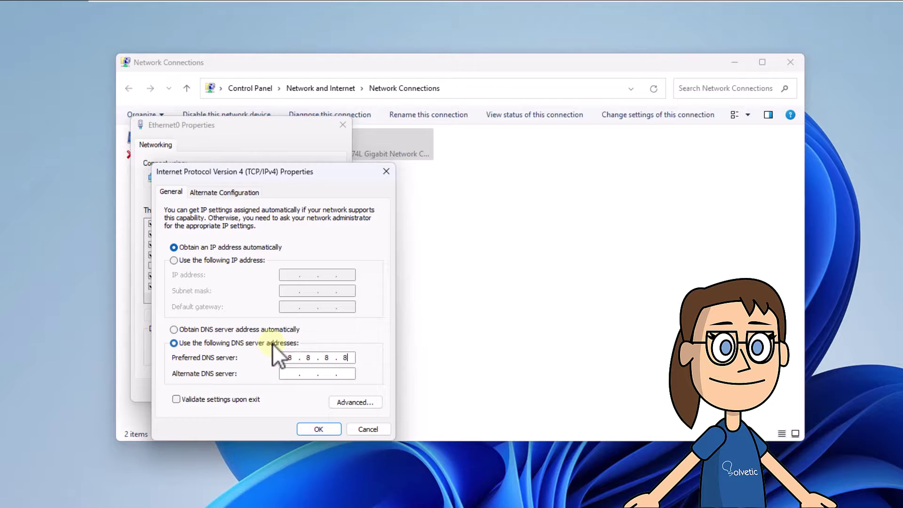
key(Tab)
text(8.8.4.4)
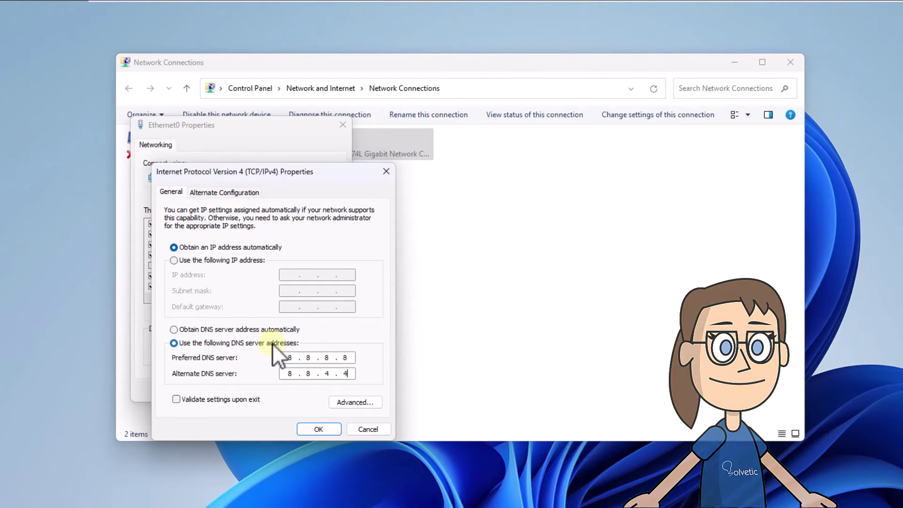
click(319, 429)
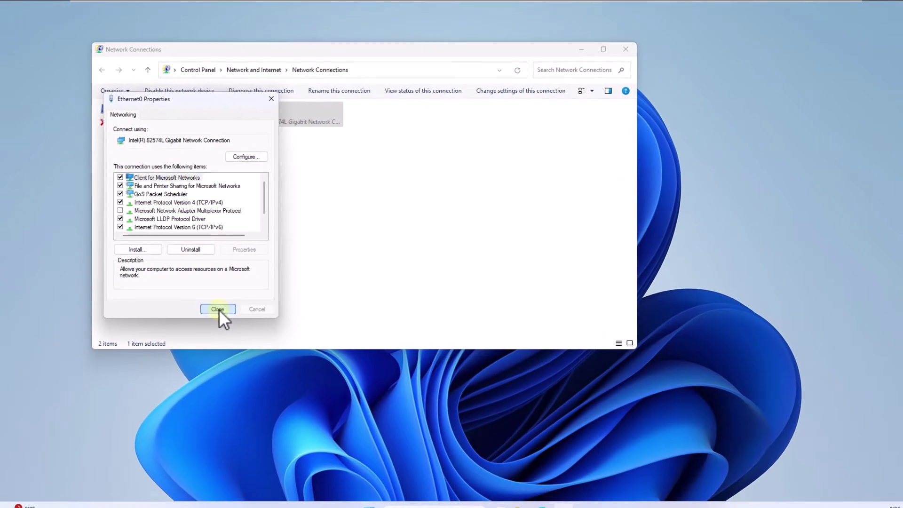
click(265, 378)
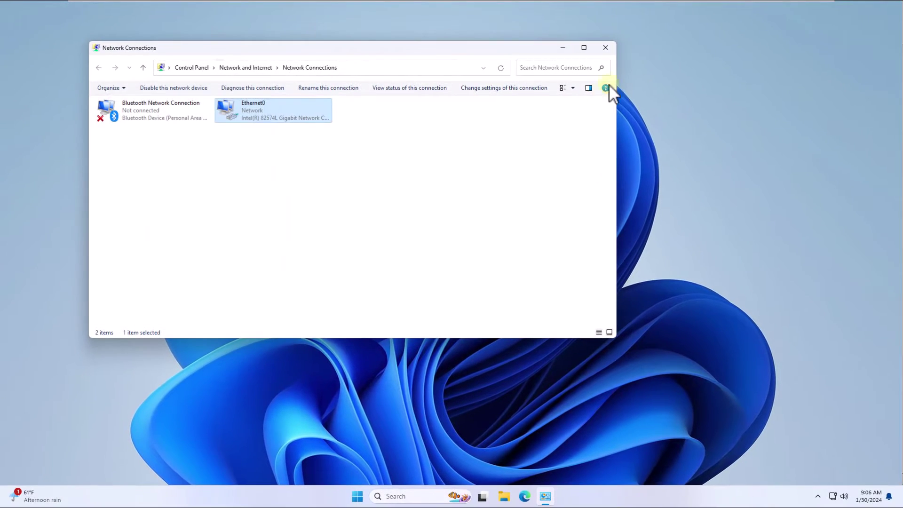
Close Network Connections and launch Command Prompt as administrator from a 'cmd' search, approving UAC.
click(609, 49)
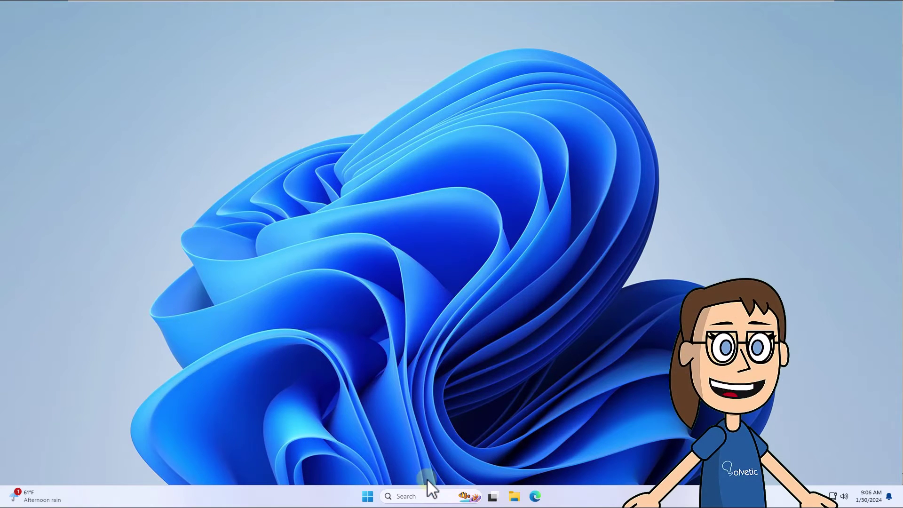
click(426, 496)
text(cmd)
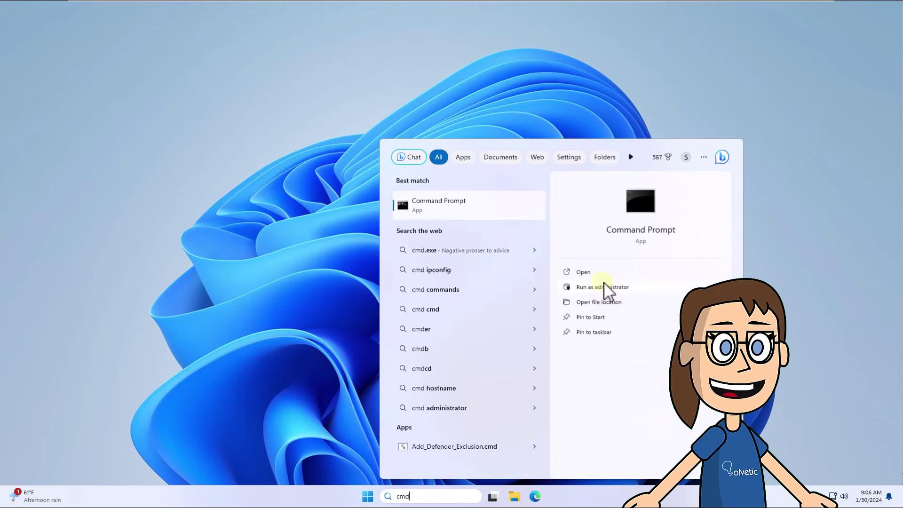
click(631, 289)
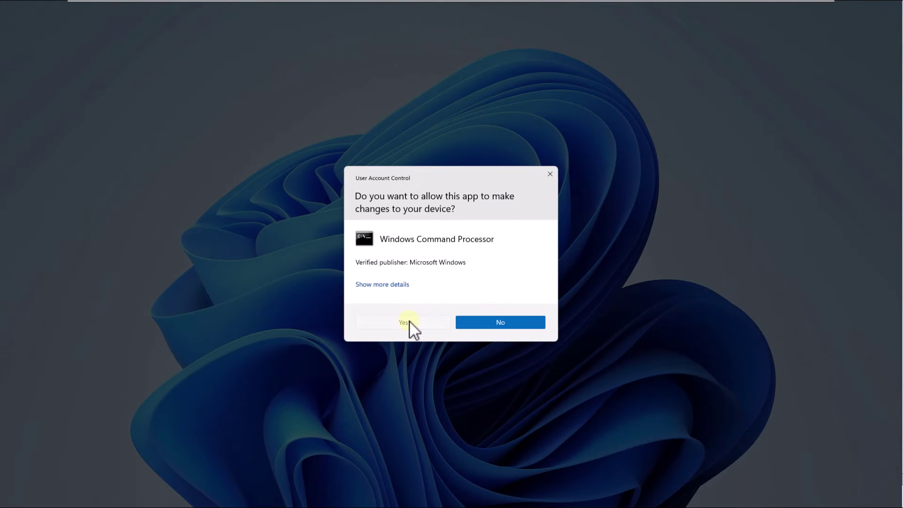
click(405, 322)
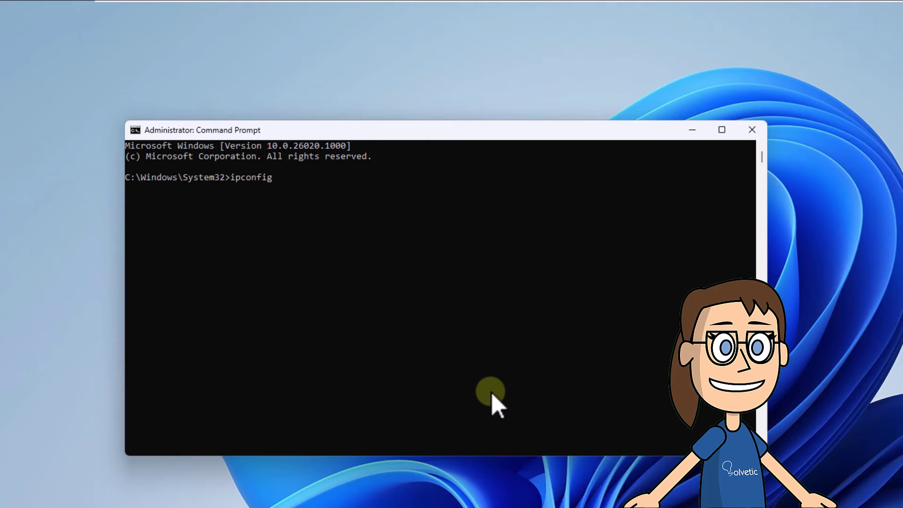
Run ipconfig /release, then ipconfig /renew so Ethernet0 obtains 192.168.10.27.
text(ipconfig /releas)
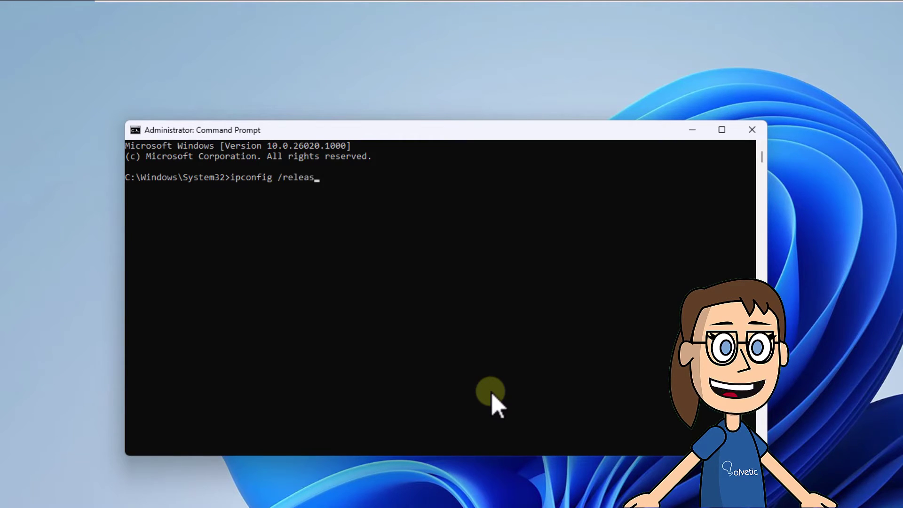
text(e)
key(Return)
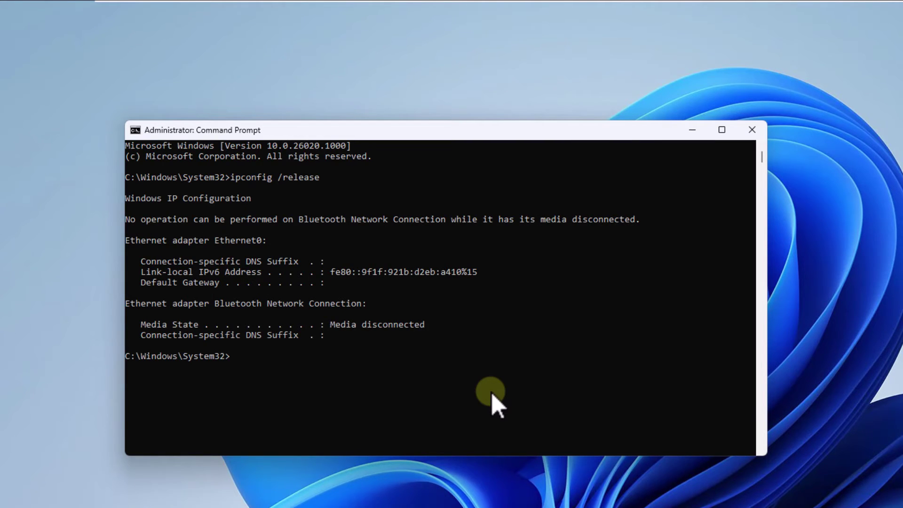
text(i)
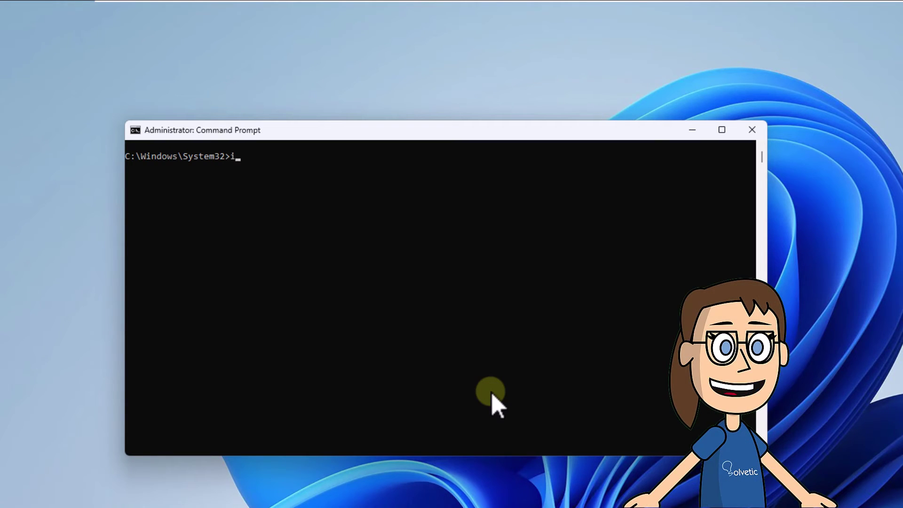
text(pconfig /re)
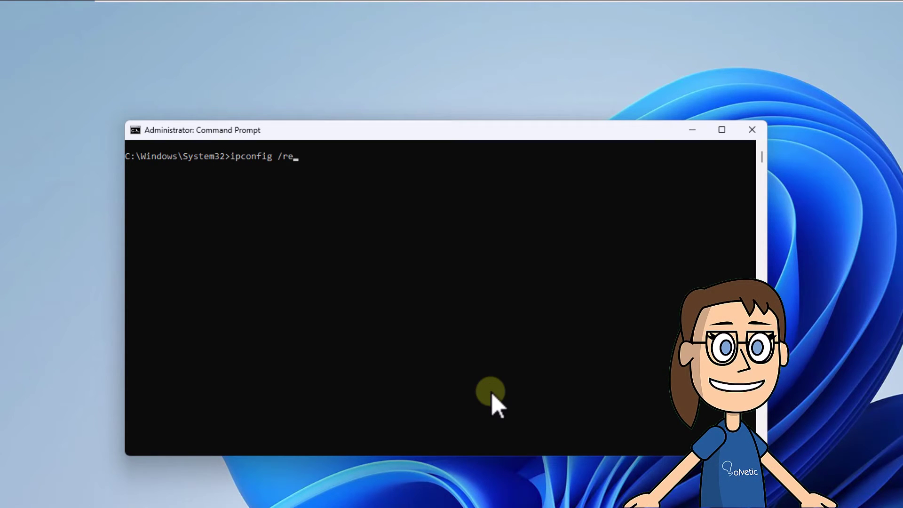
text(new)
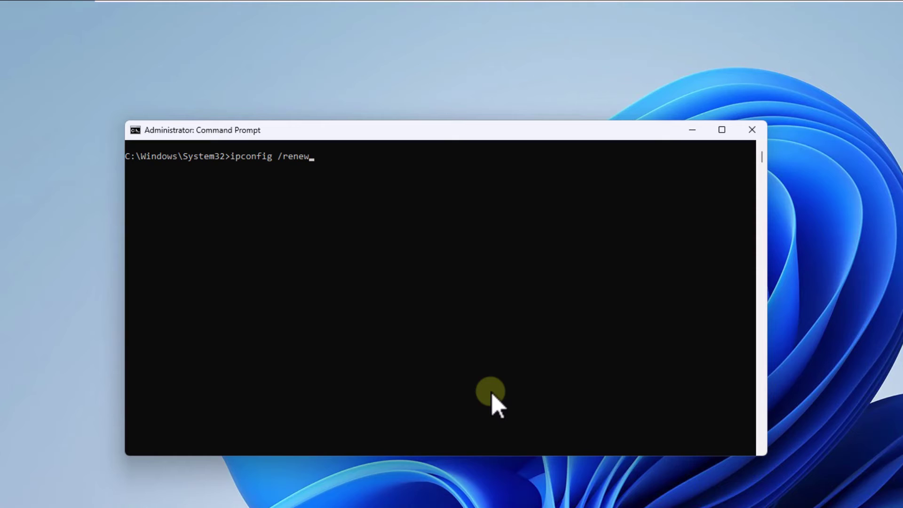
key(Return)
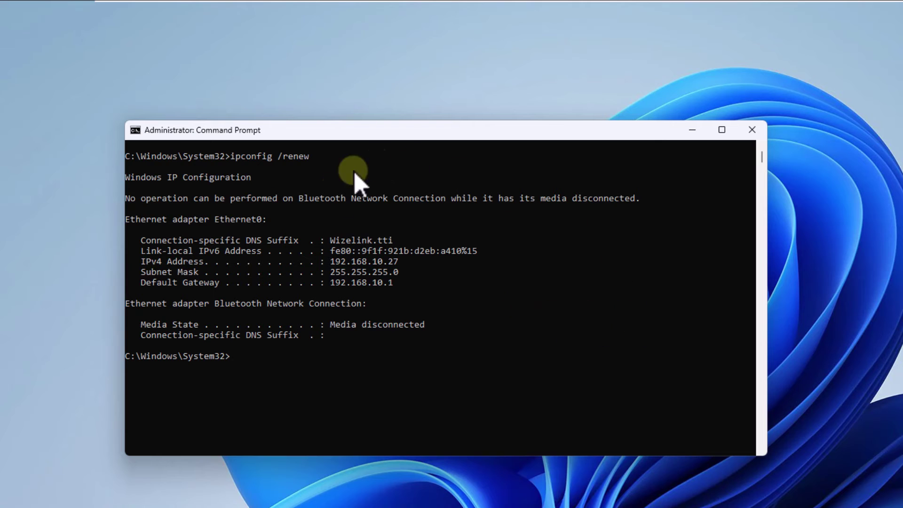
Clear the console output with cls.
click(465, 403)
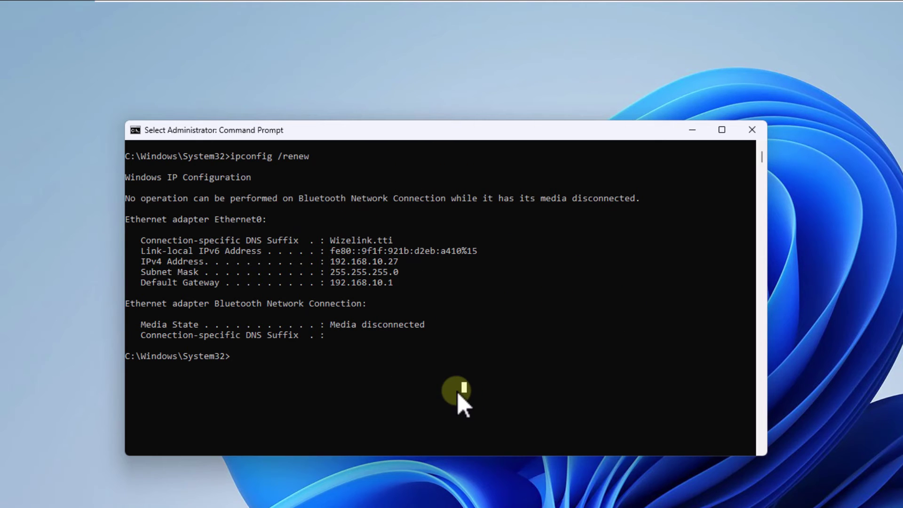
text(cls)
key(Return)
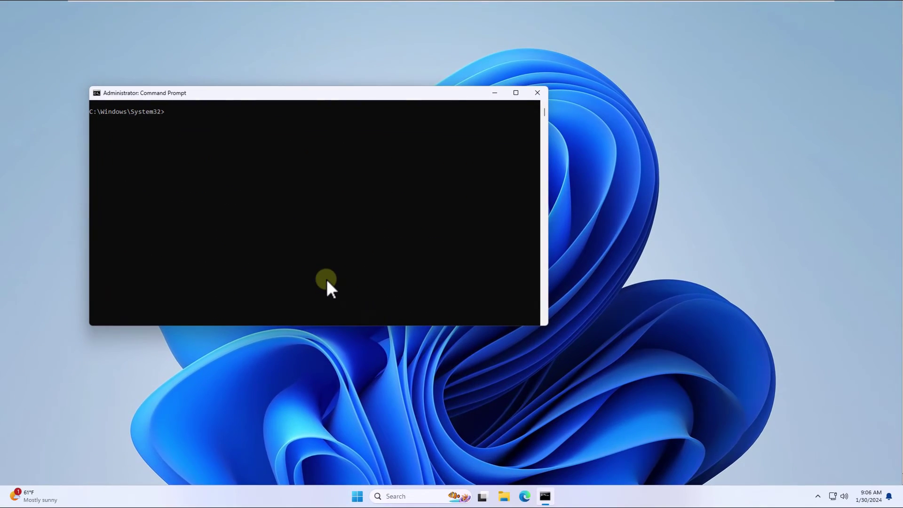
Exit the administrator Command Prompt with the exit command.
text(exit)
key(Return)
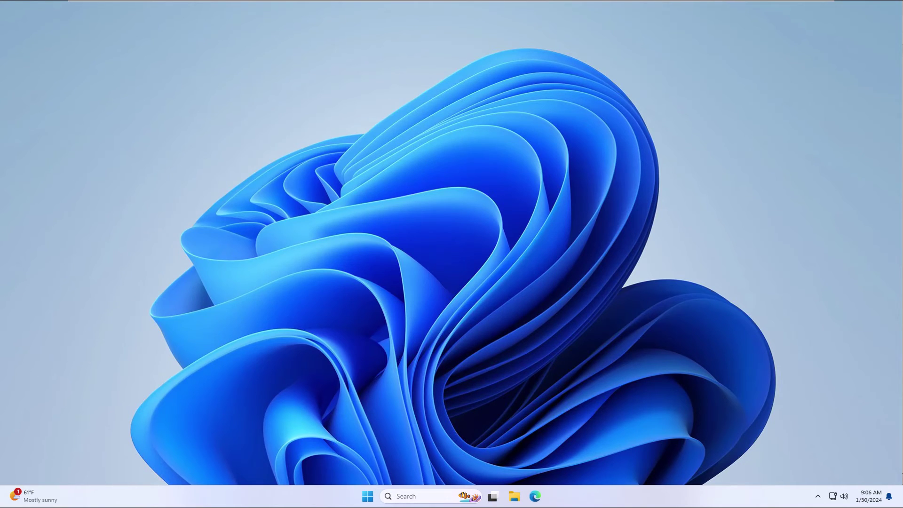